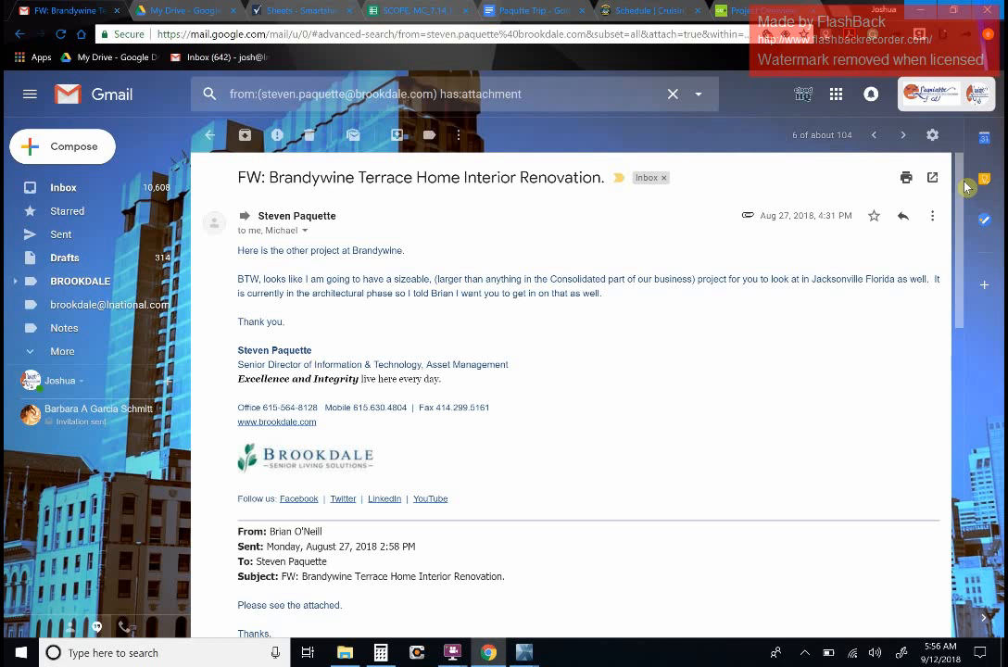
Examine the Brandywine Terrace Home Interior Renovation email and its attachments, including a preview of the Scope_Bid_7.23.18 spreadsheet.
mouse_move(962, 189)
mouse_down()
mouse_move(966, 500)
mouse_move(954, 182)
mouse_move(957, 230)
mouse_up()
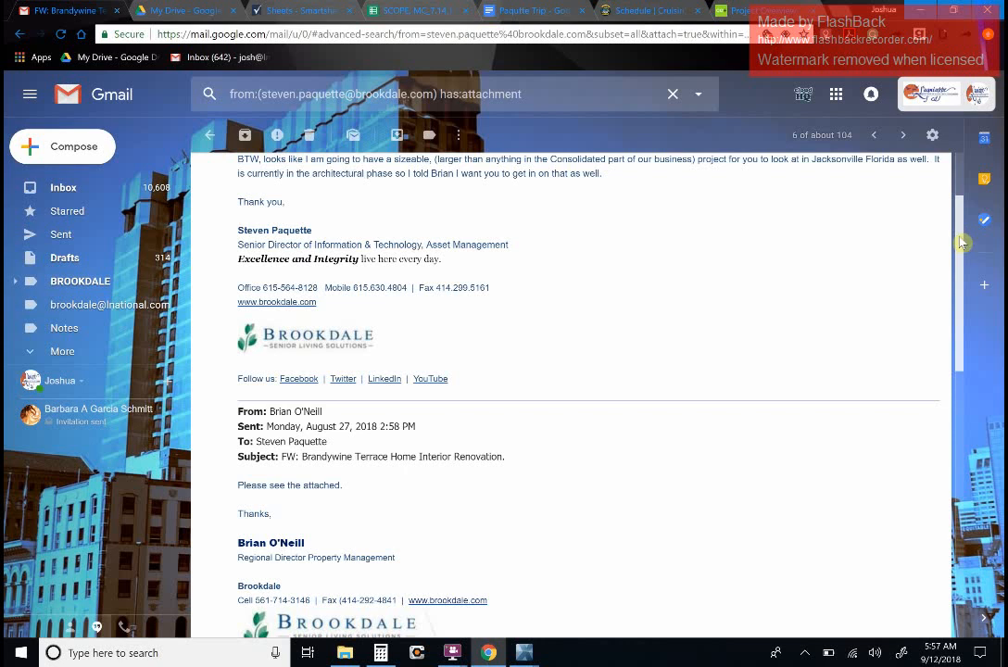
drag(959, 247, 973, 527)
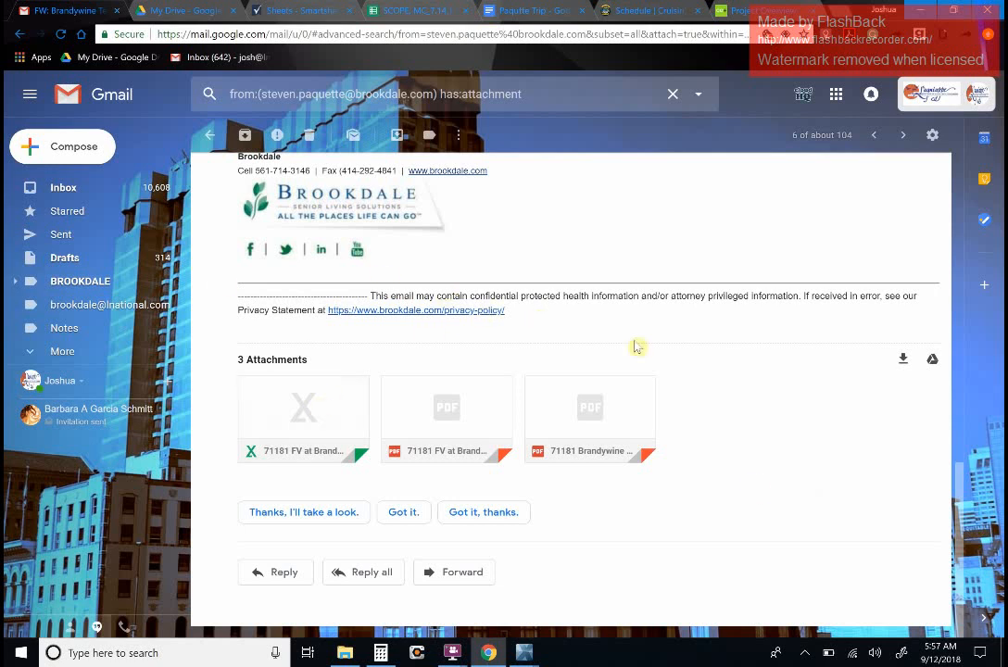
mouse_move(591, 426)
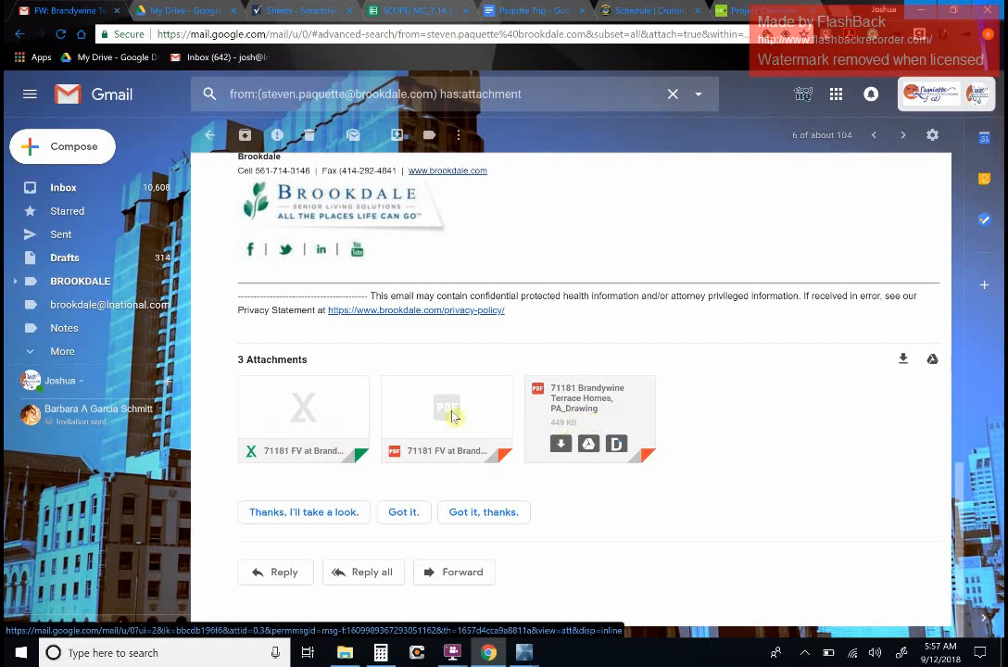
mouse_move(452, 406)
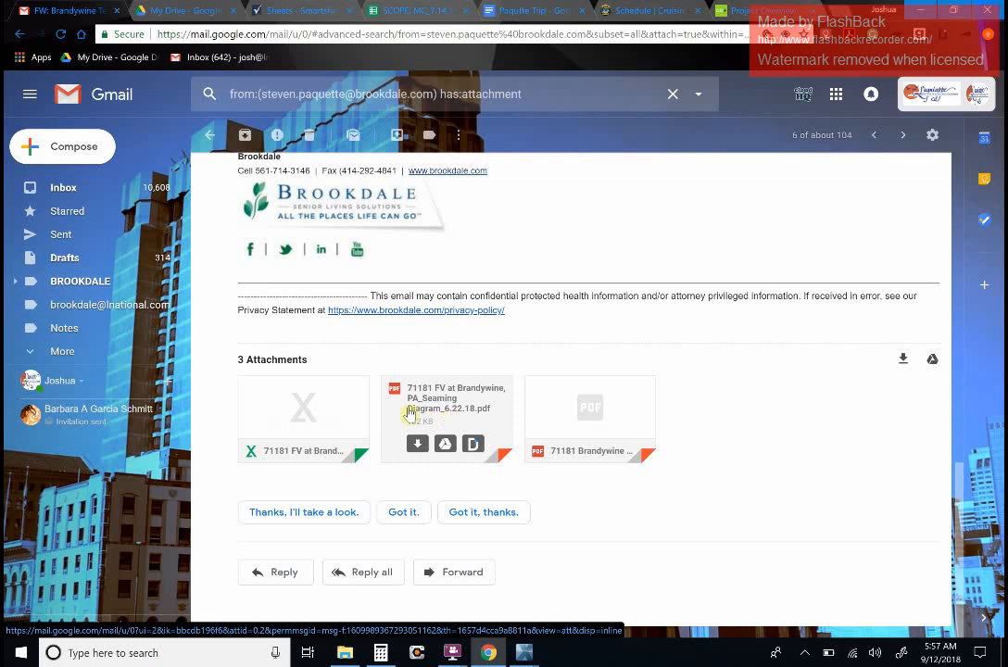
mouse_move(310, 408)
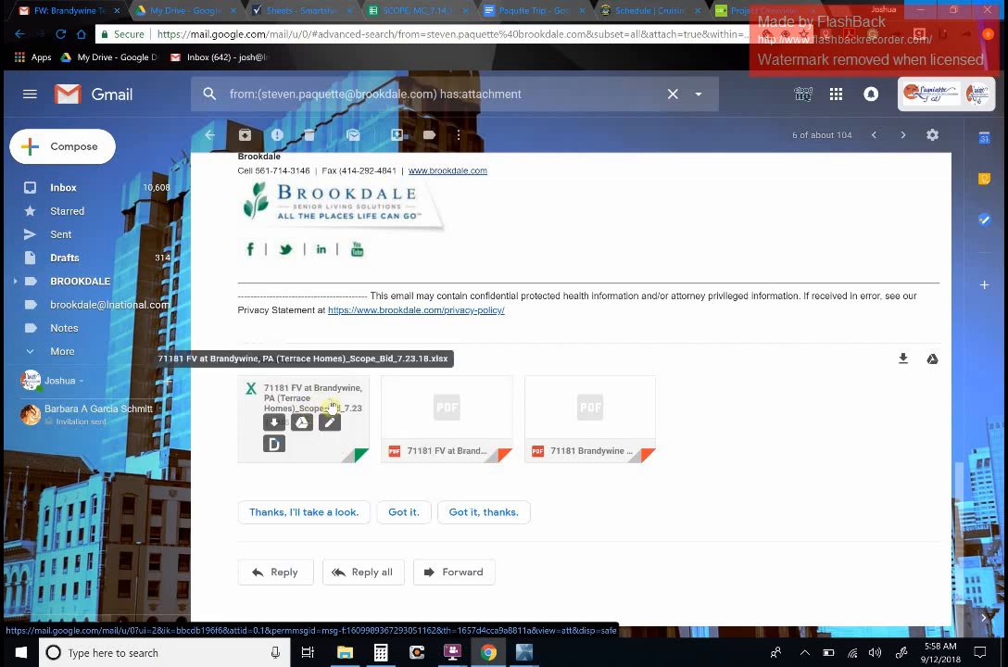
click(330, 408)
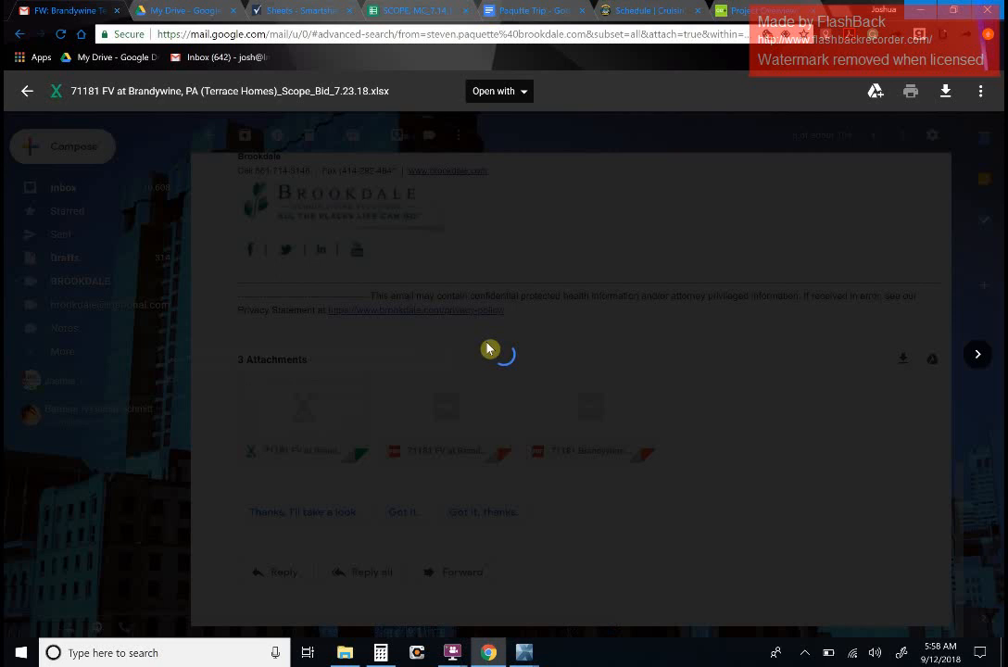
click(26, 91)
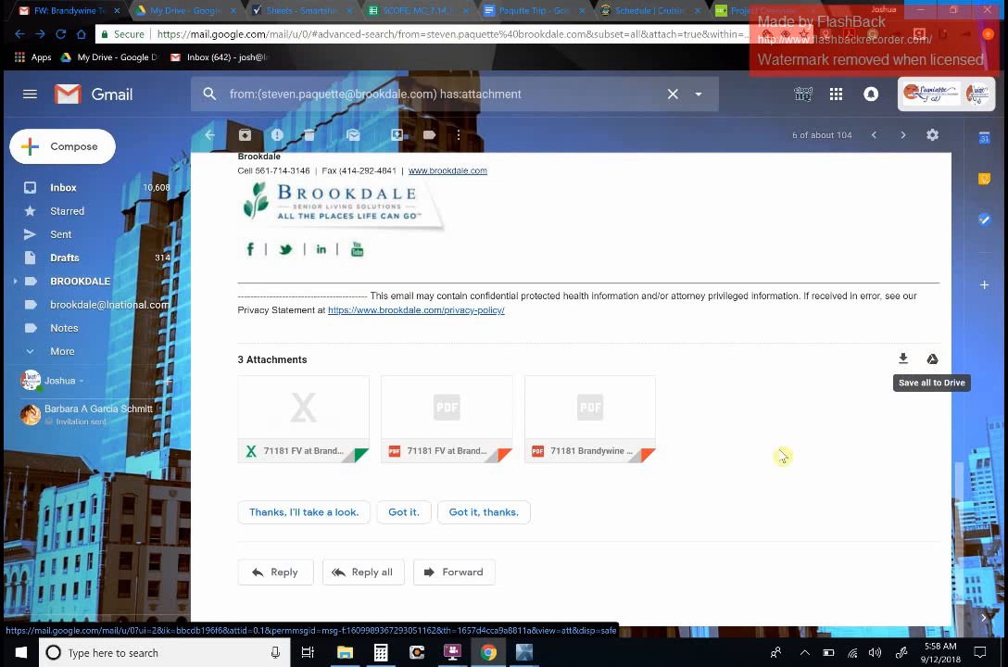
mouse_move(603, 458)
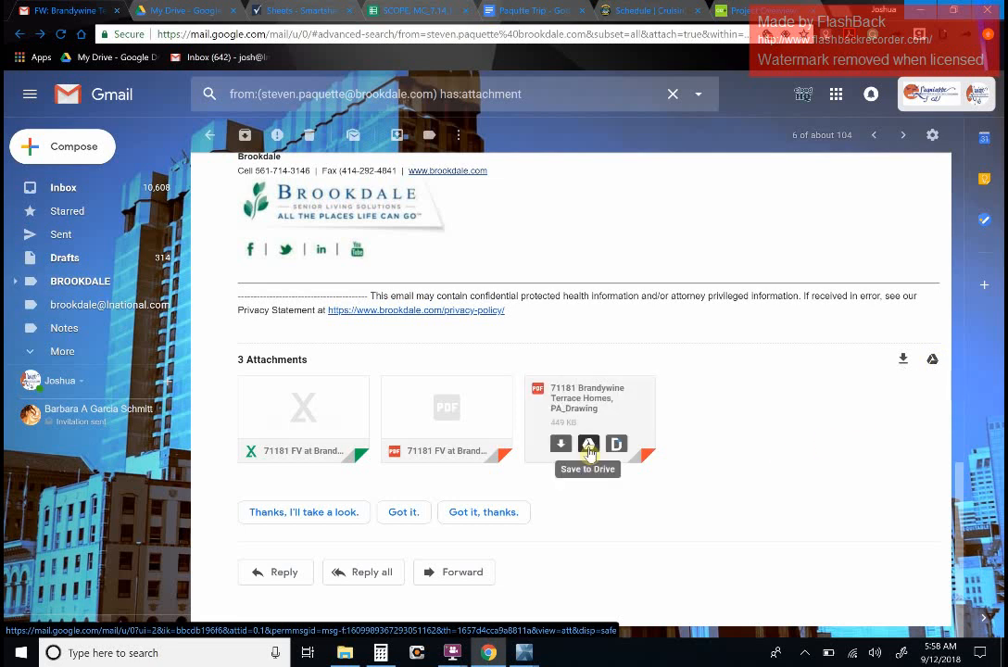
mouse_move(443, 447)
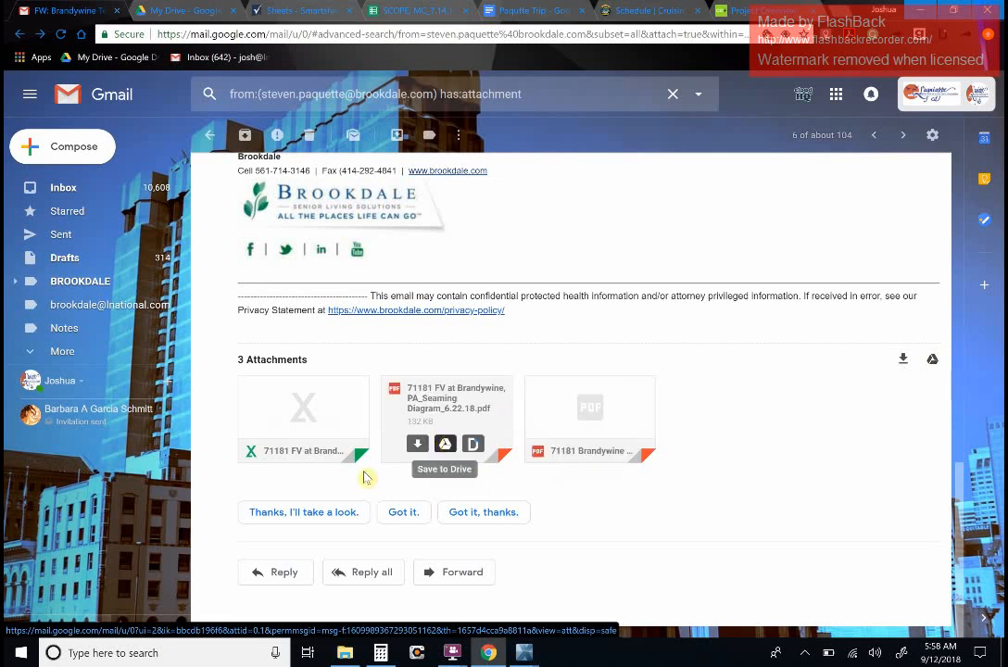
mouse_move(302, 454)
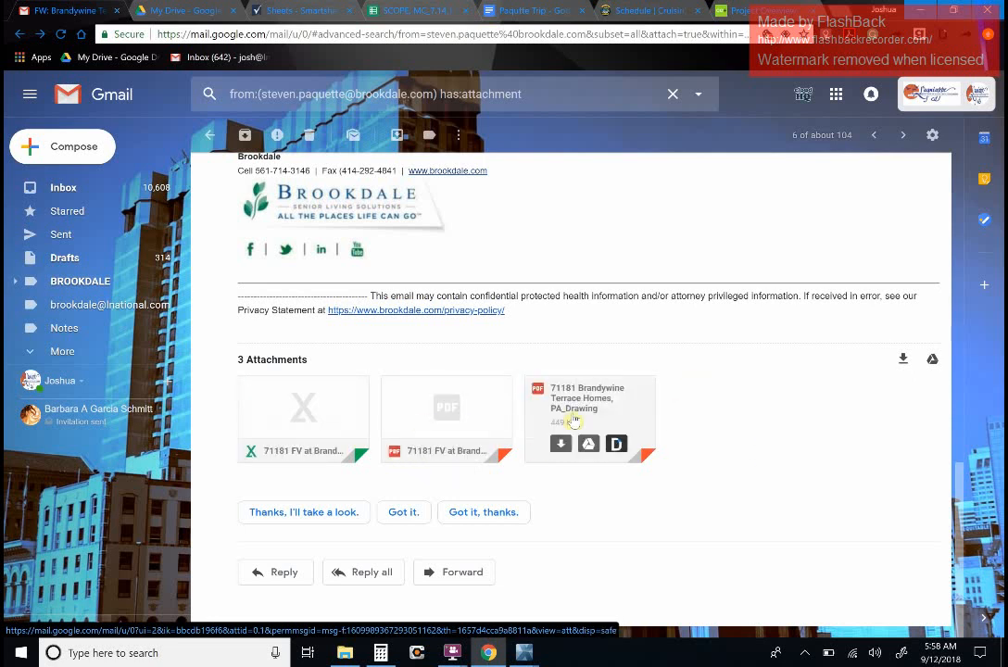
mouse_move(628, 400)
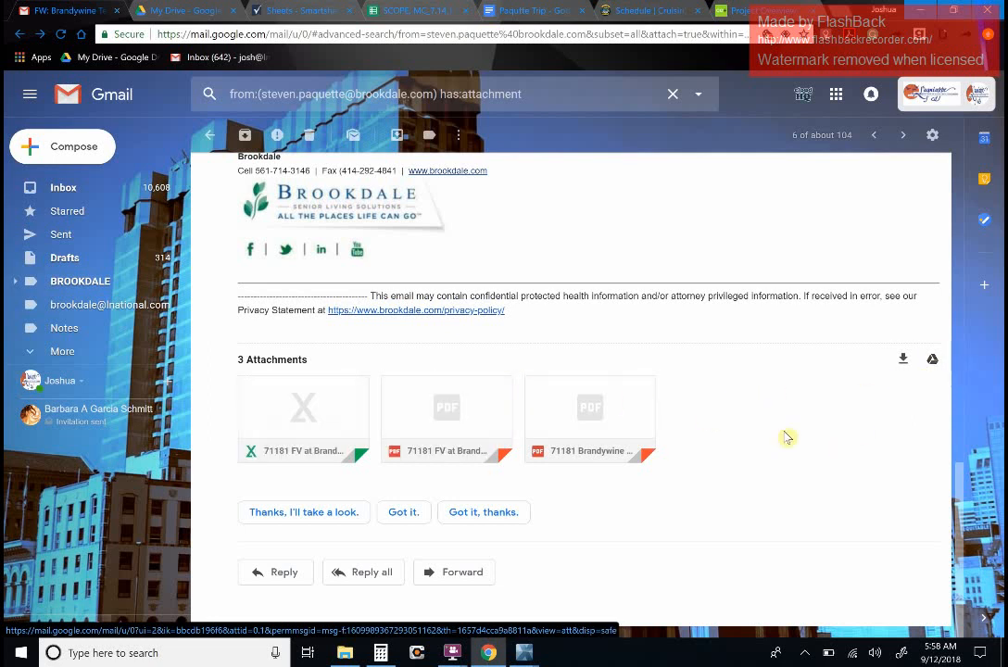
Save all the email's attachments to Drive and choose Lagniappe > BROOKDALE > Pennsylvania > BKD FV at Brandywine as the destination.
click(933, 362)
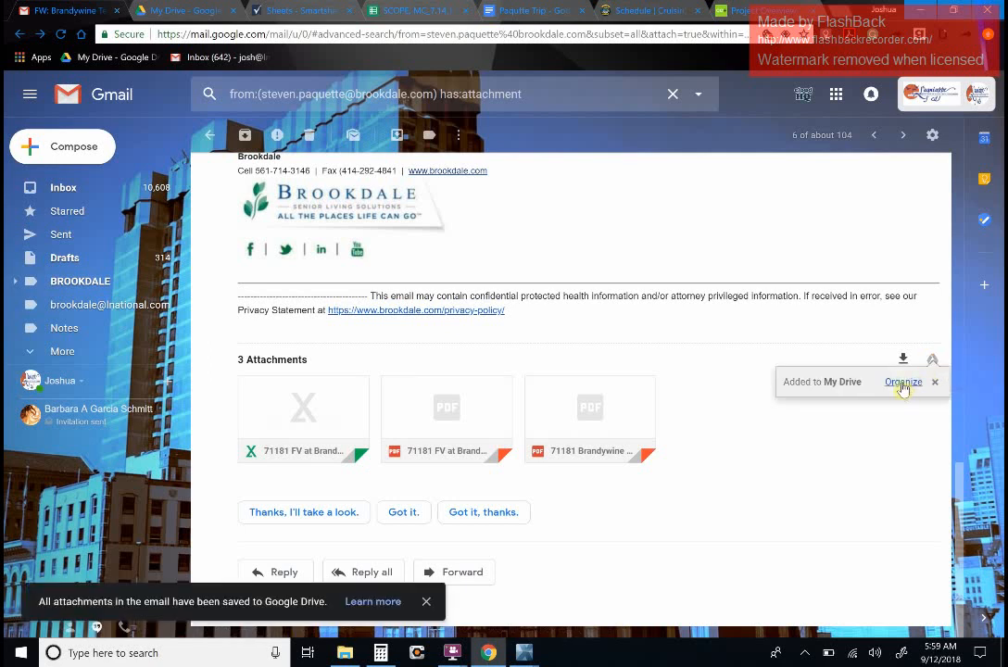
click(903, 384)
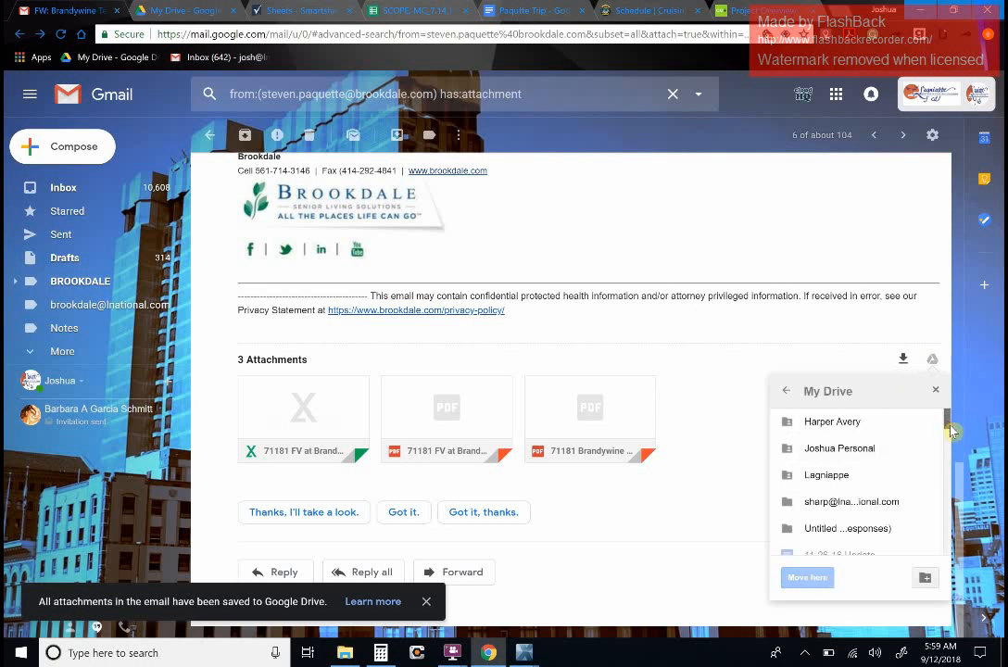
scroll(949, 429, down, 1)
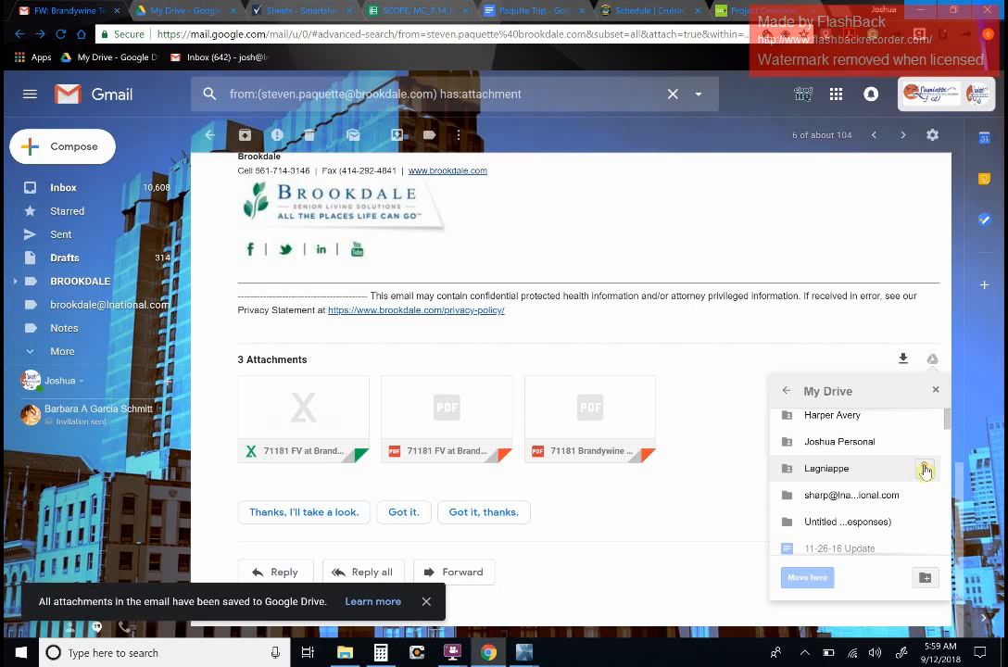
click(925, 470)
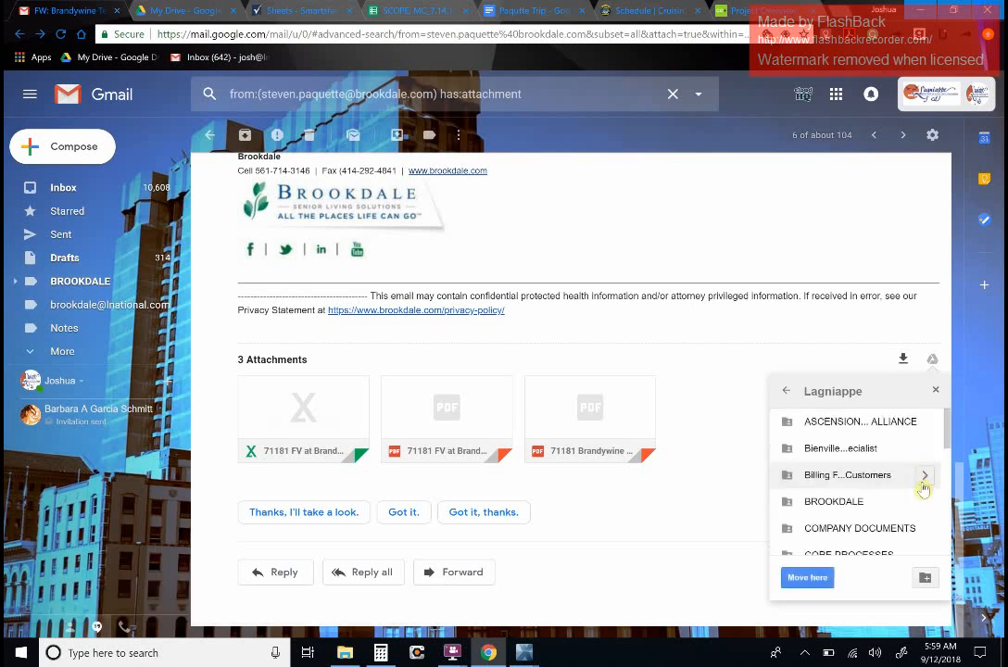
click(925, 512)
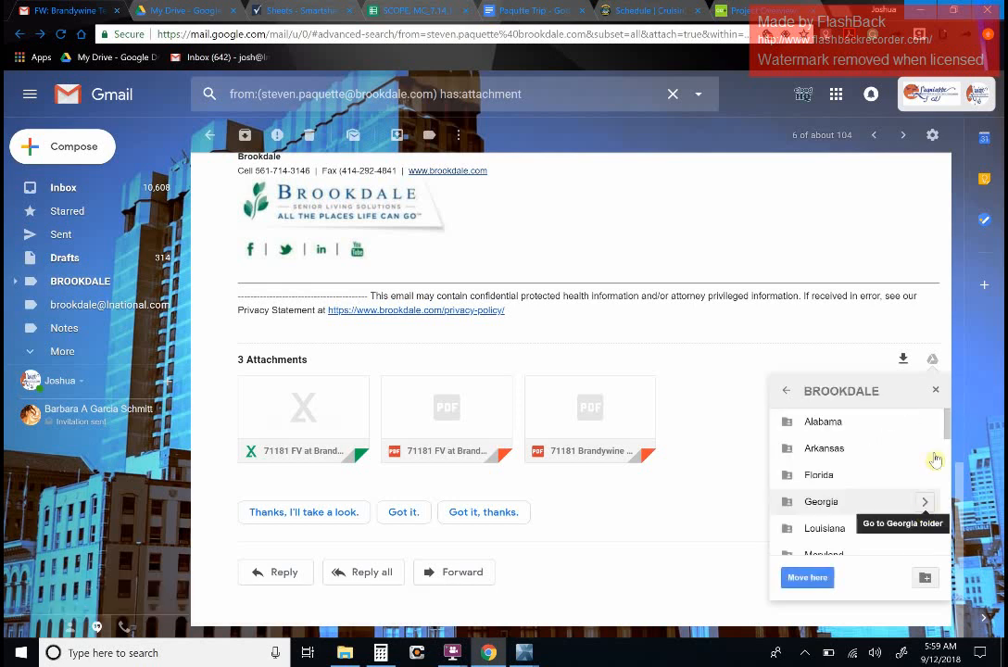
drag(949, 433, 950, 473)
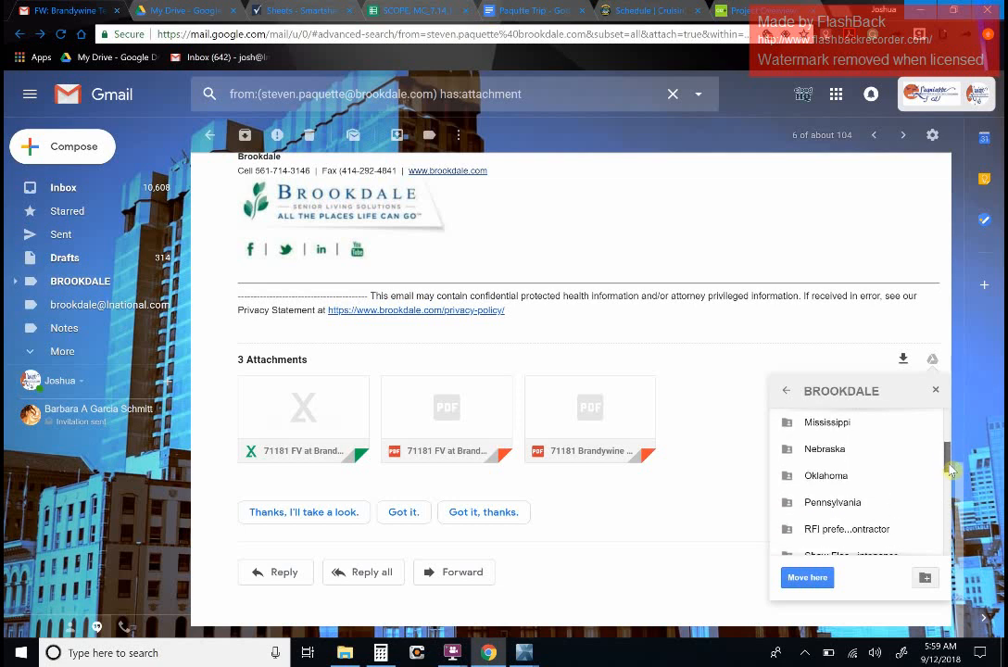
click(927, 501)
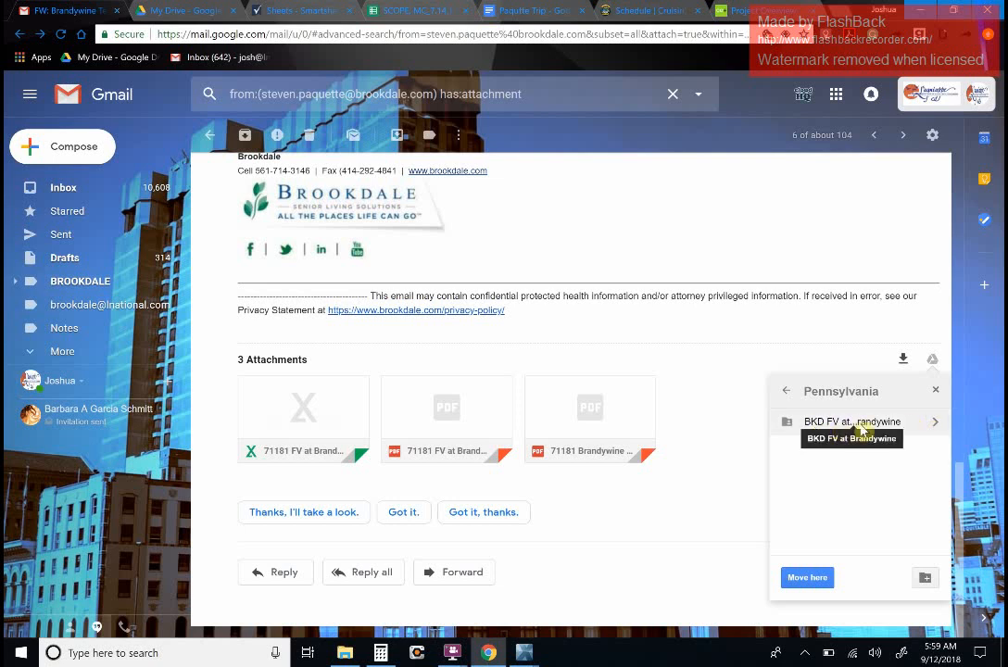
click(936, 425)
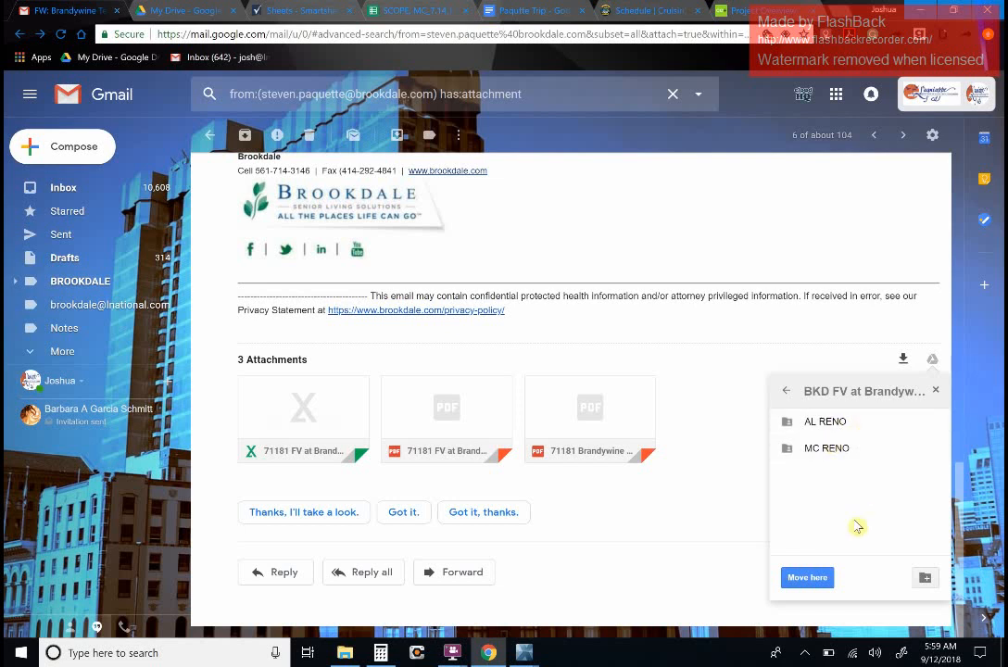
click(784, 393)
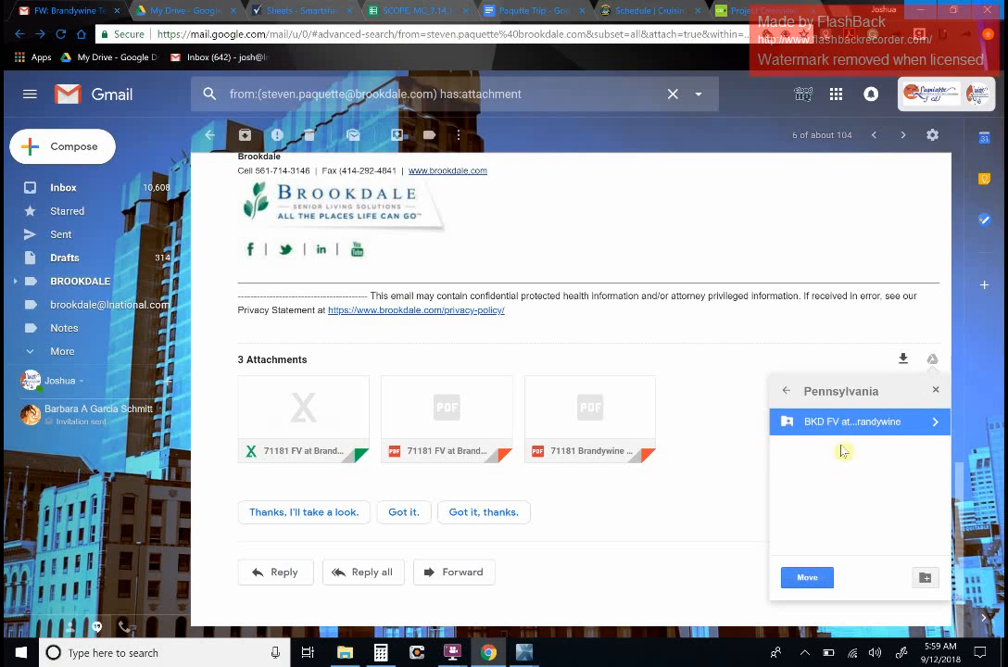
Create a new folder named Brandywine inside BKD FV at Brandywine.
click(926, 581)
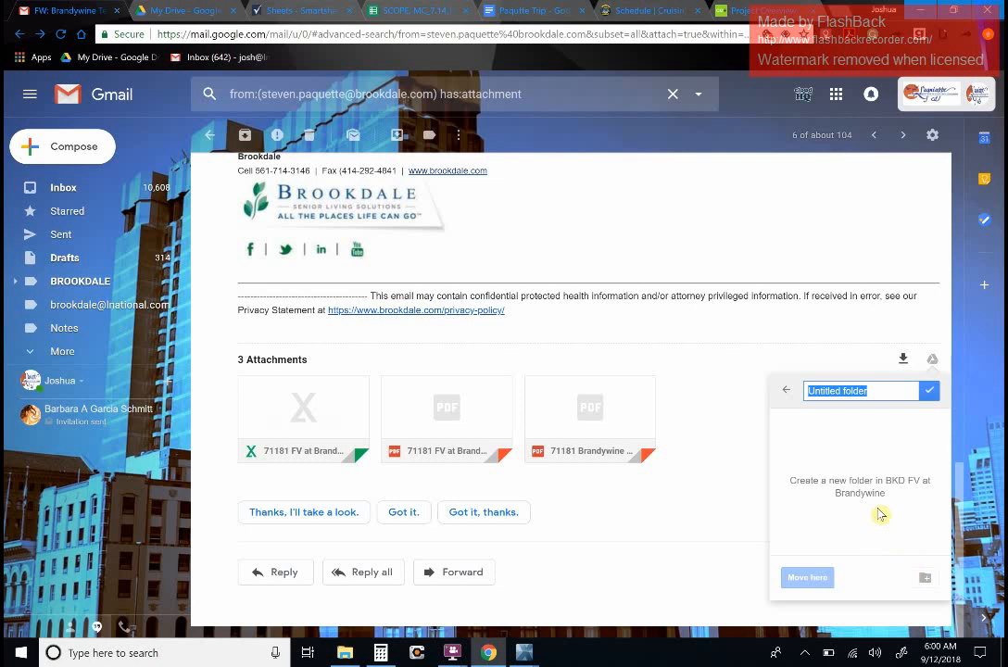
text(Brandywine)
click(930, 391)
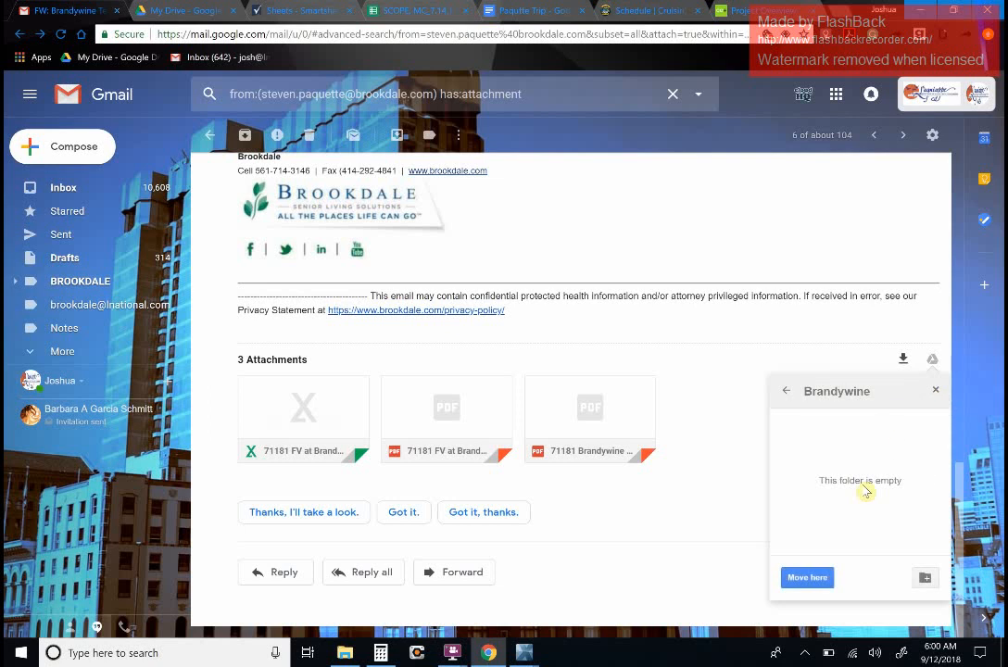
Create a Scope and Drawings subfolder in Brandywine and move the saved attachments into it, accepting the sharing.
click(925, 580)
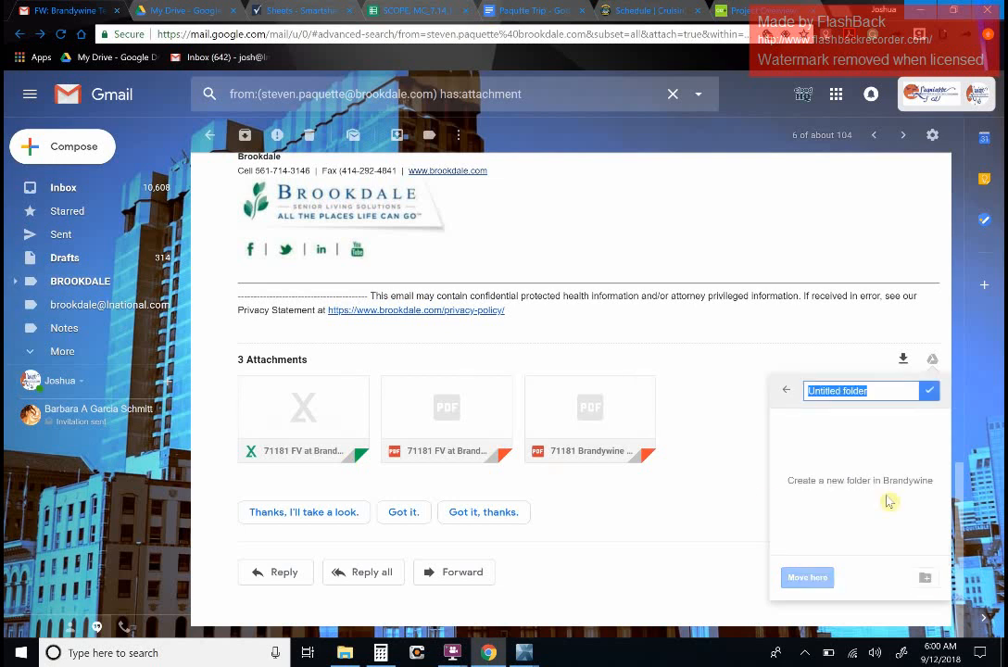
text(Scope and Drawings)
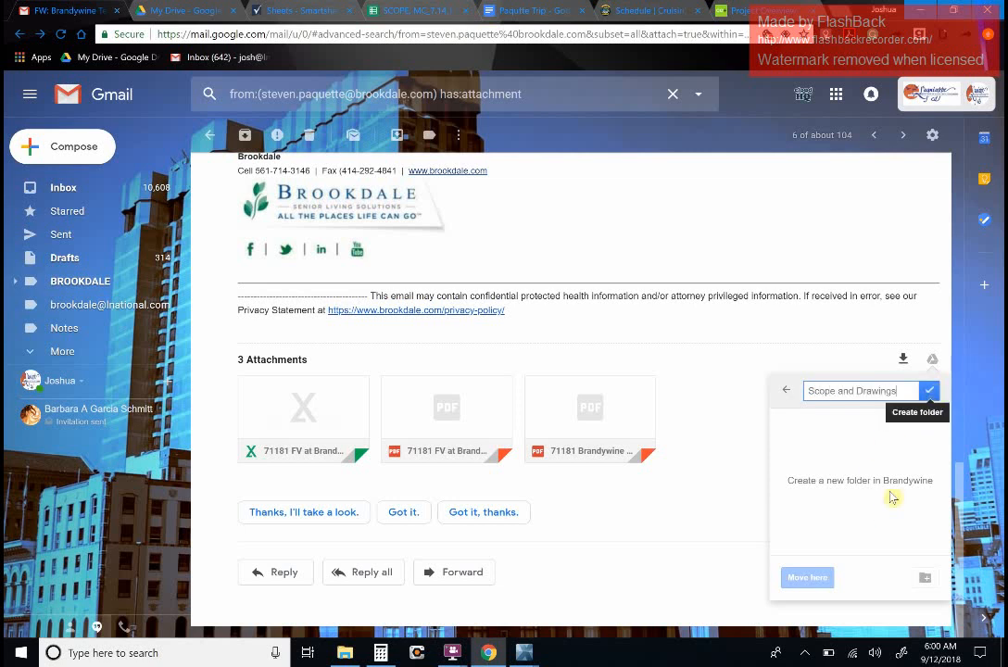
click(931, 393)
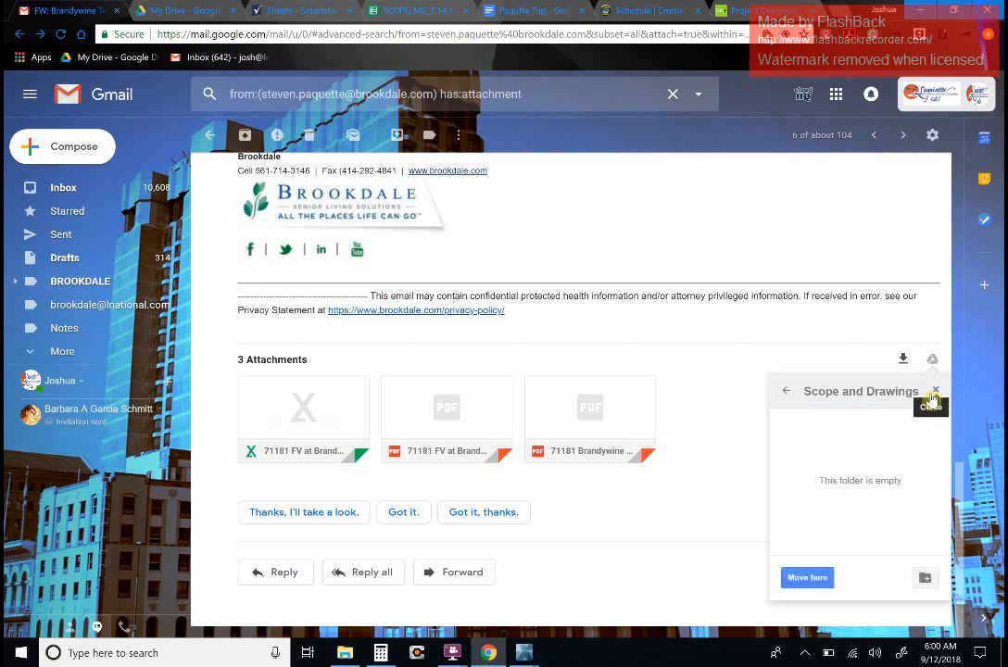
click(804, 579)
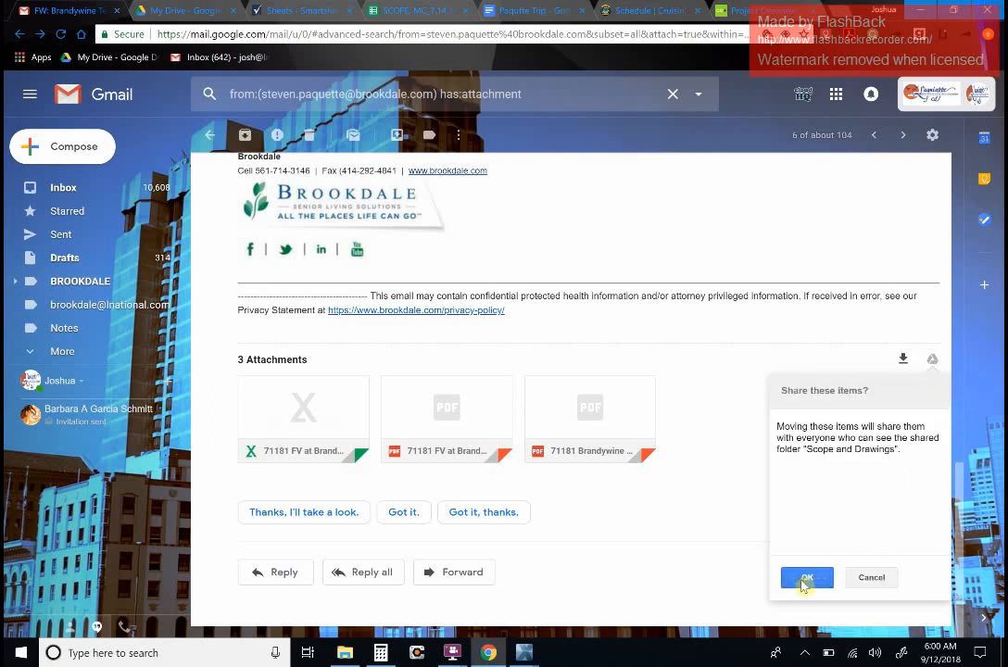
click(804, 579)
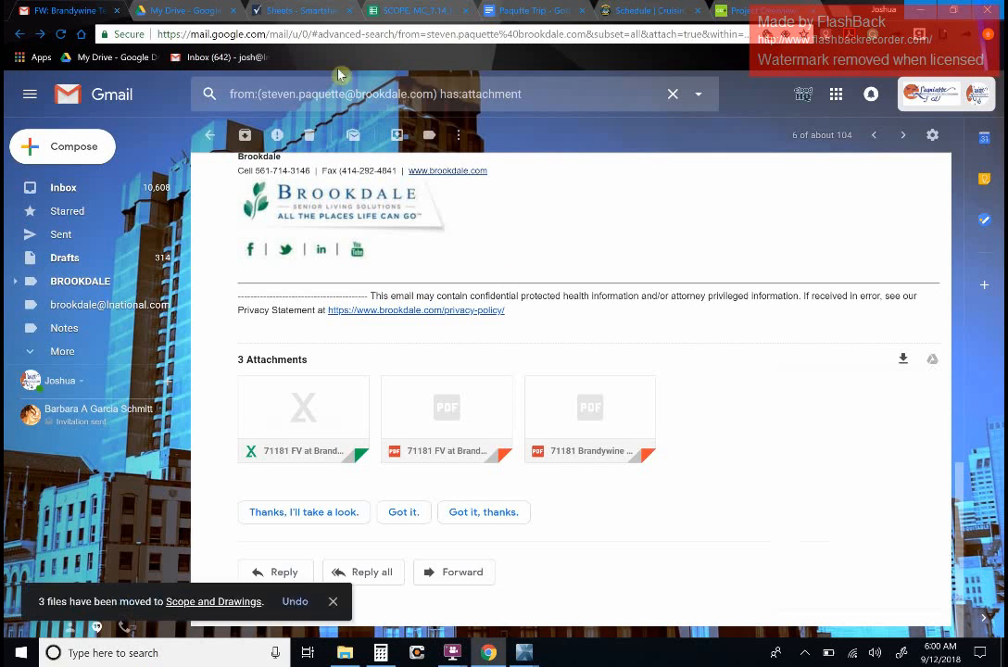
Switch to Google Drive and search for "brandywine".
click(196, 13)
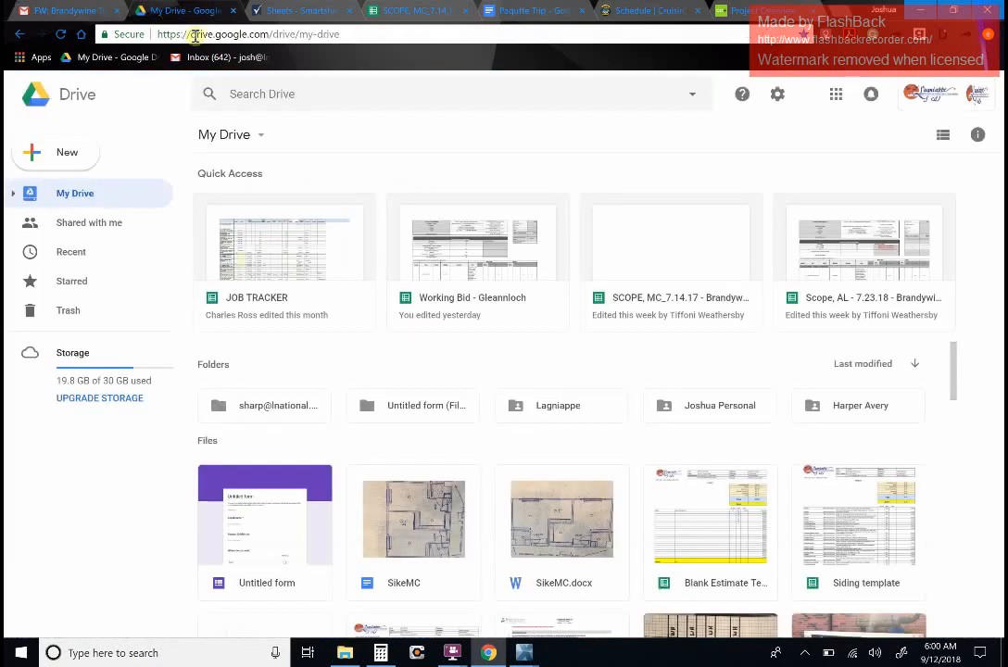
click(312, 88)
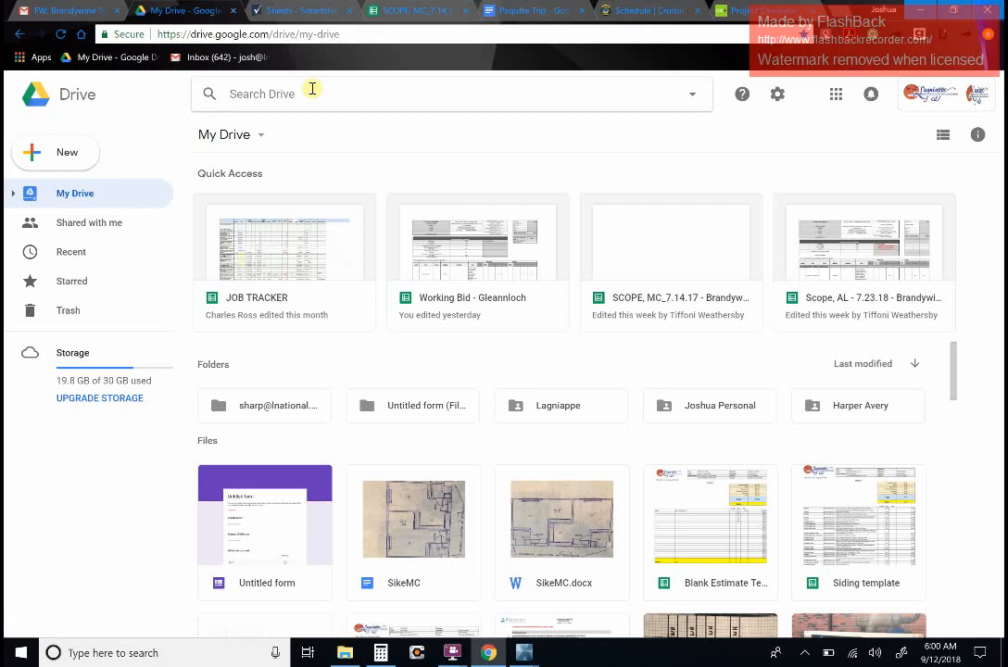
text(bra)
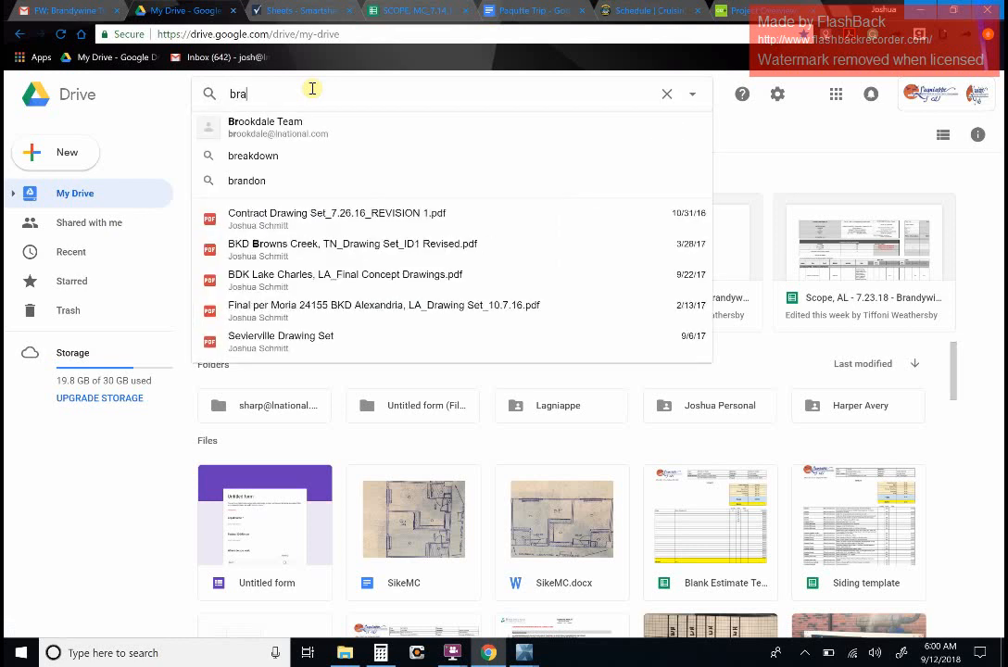
text(nd)
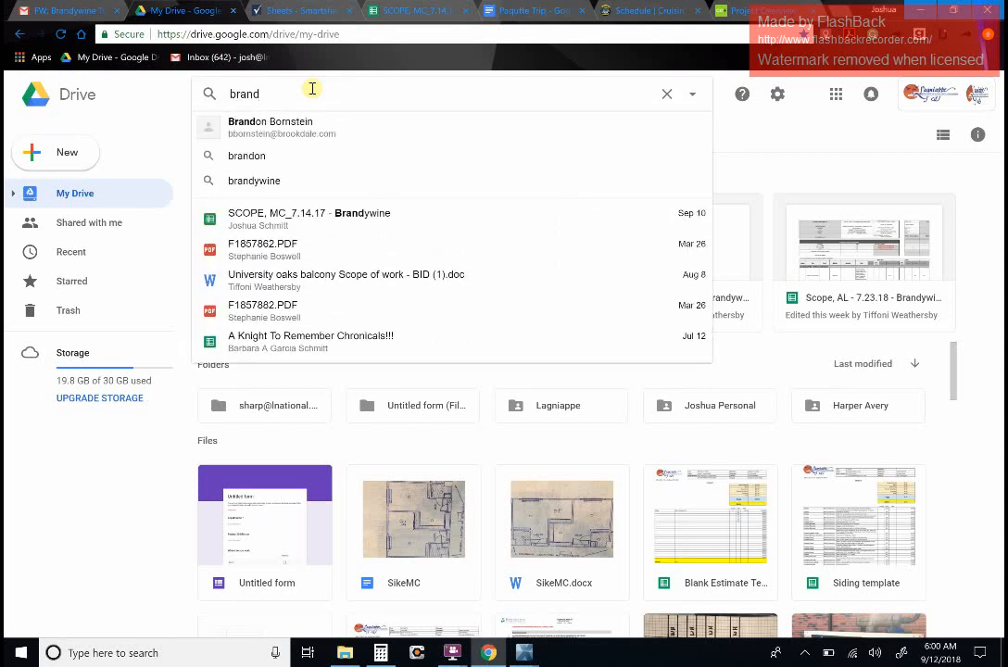
text(ywine)
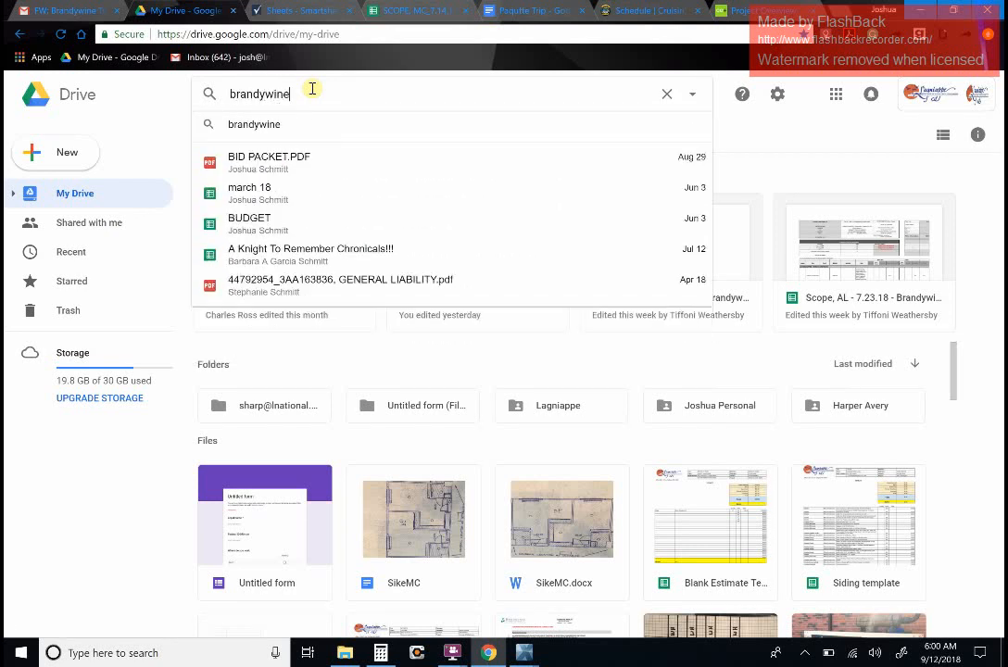
click(316, 131)
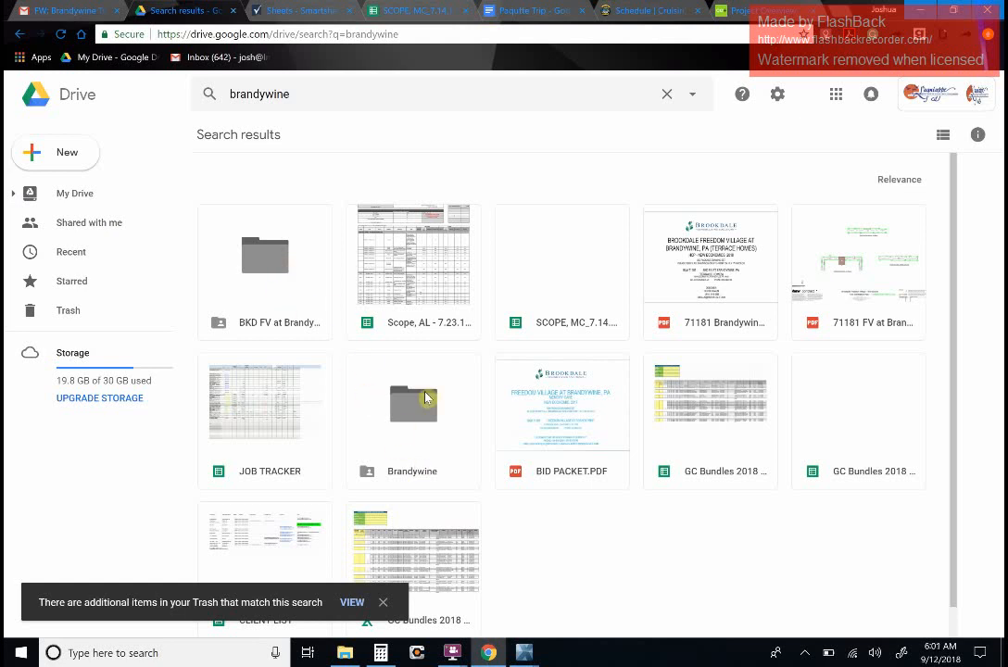
Open the Brandywine folder from the search results and its Scope and Drawings subfolder.
double_click(395, 460)
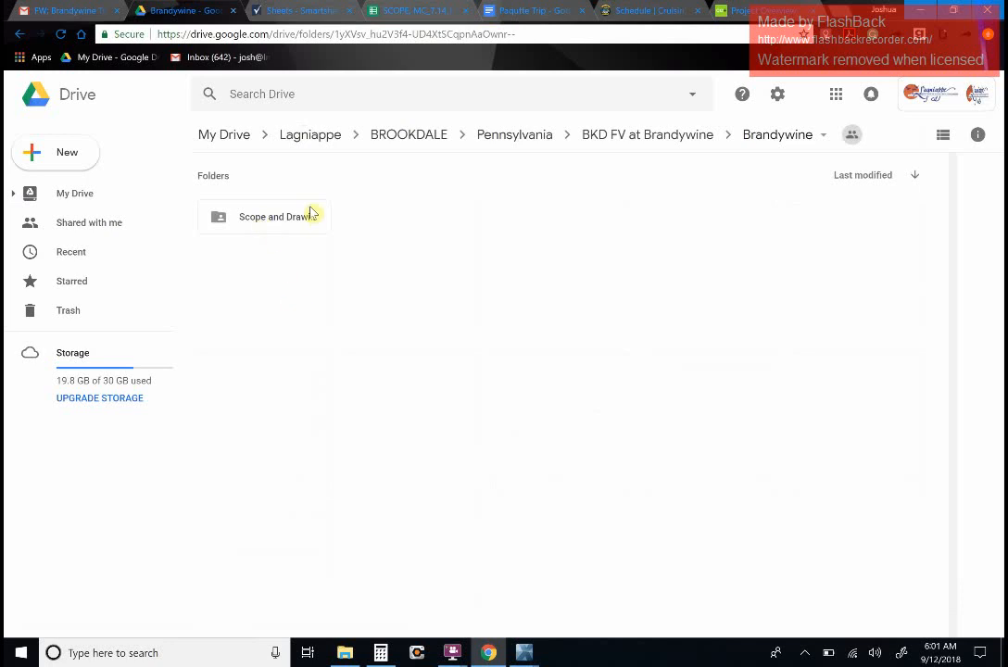
click(271, 219)
key(Return)
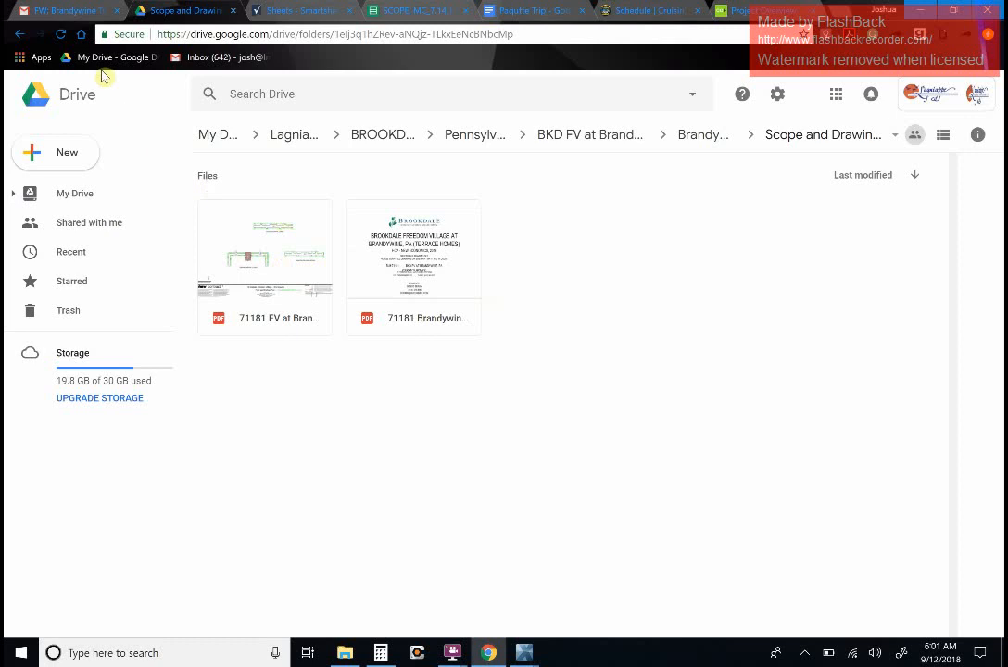
Refresh the Scope and Drawings folder page and go up to its parent Brandywine folder.
click(60, 33)
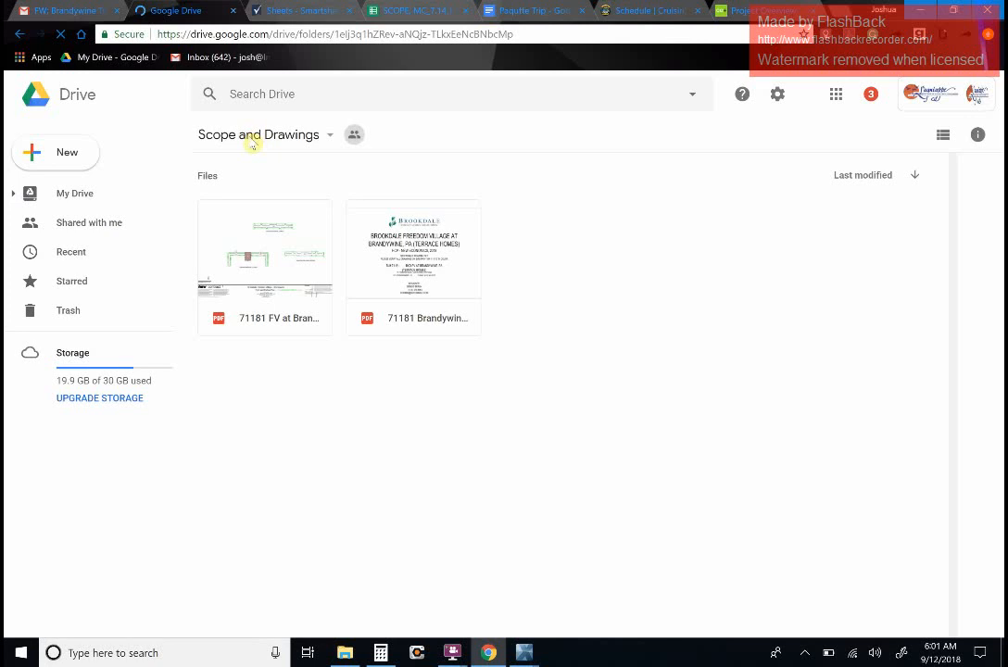
click(252, 139)
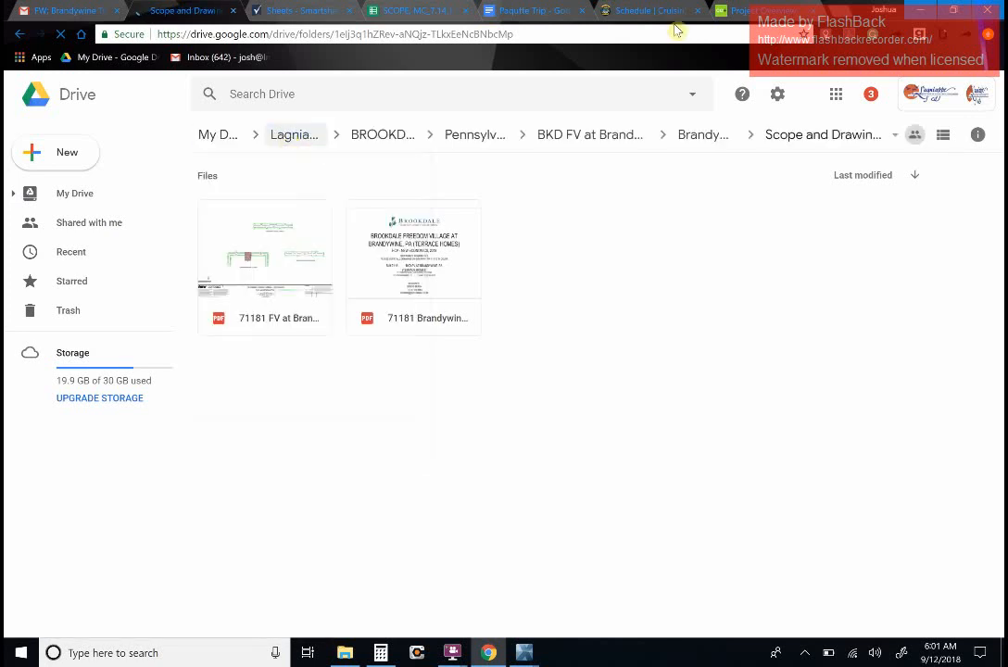
click(702, 136)
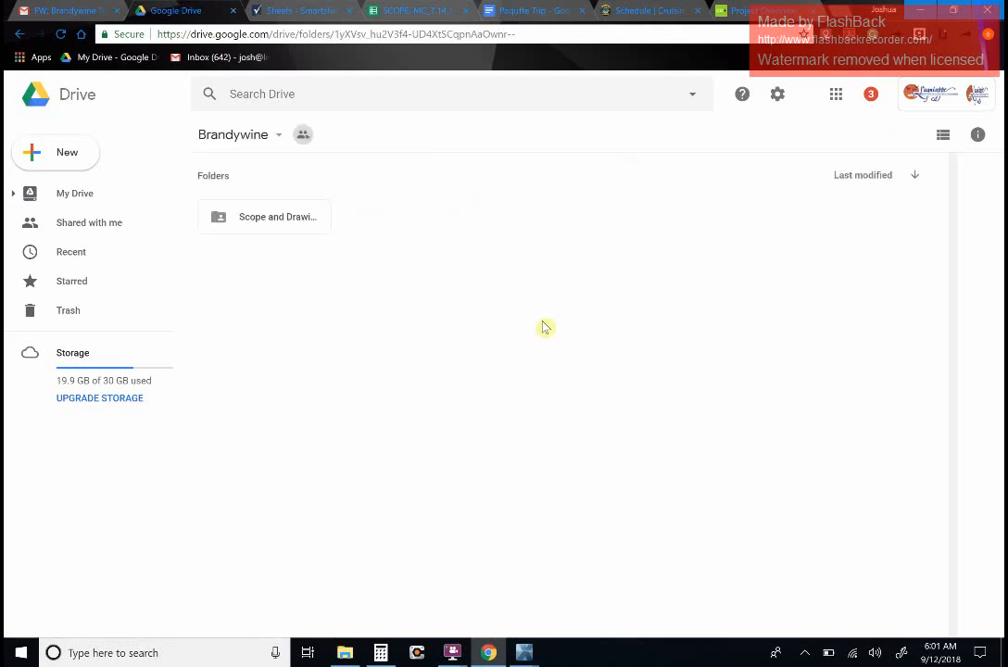
Create a new folder named Final Bid inside the Brandywine folder.
right_click(351, 273)
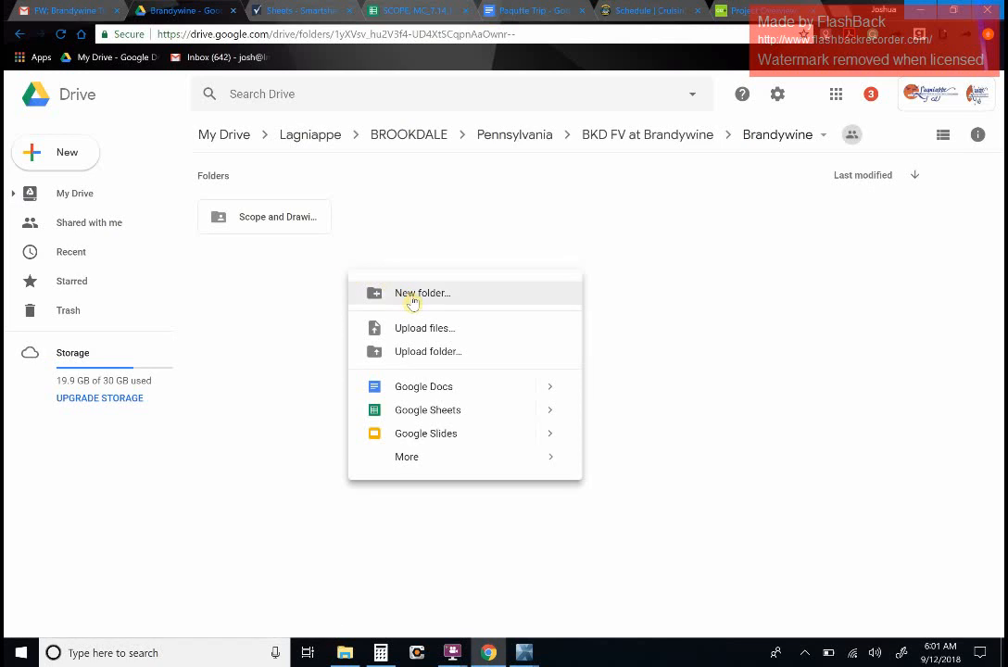
click(413, 293)
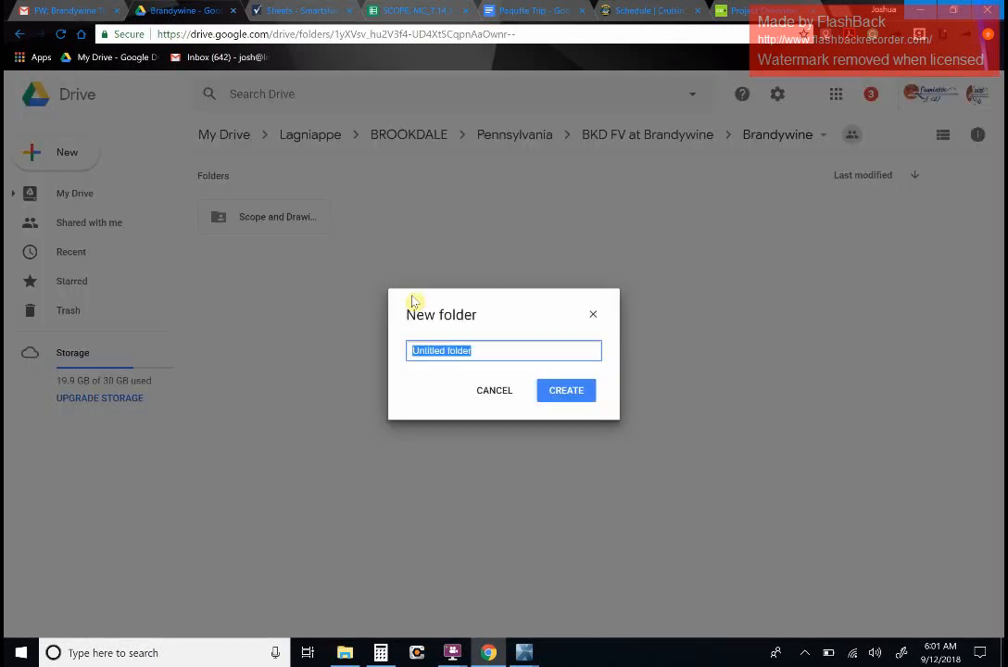
text(Final B)
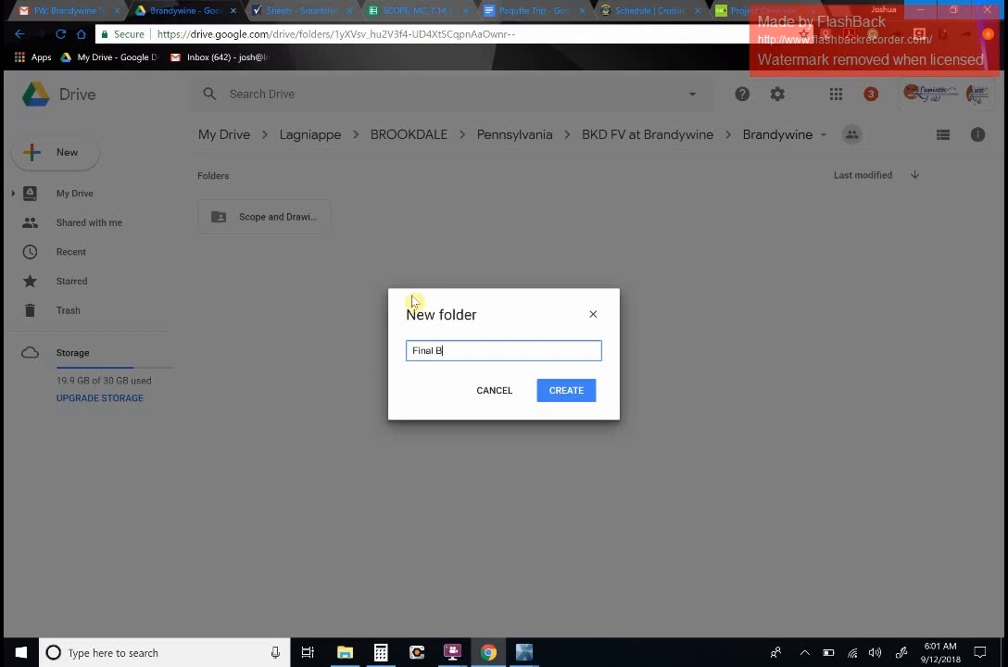
text(id)
click(566, 390)
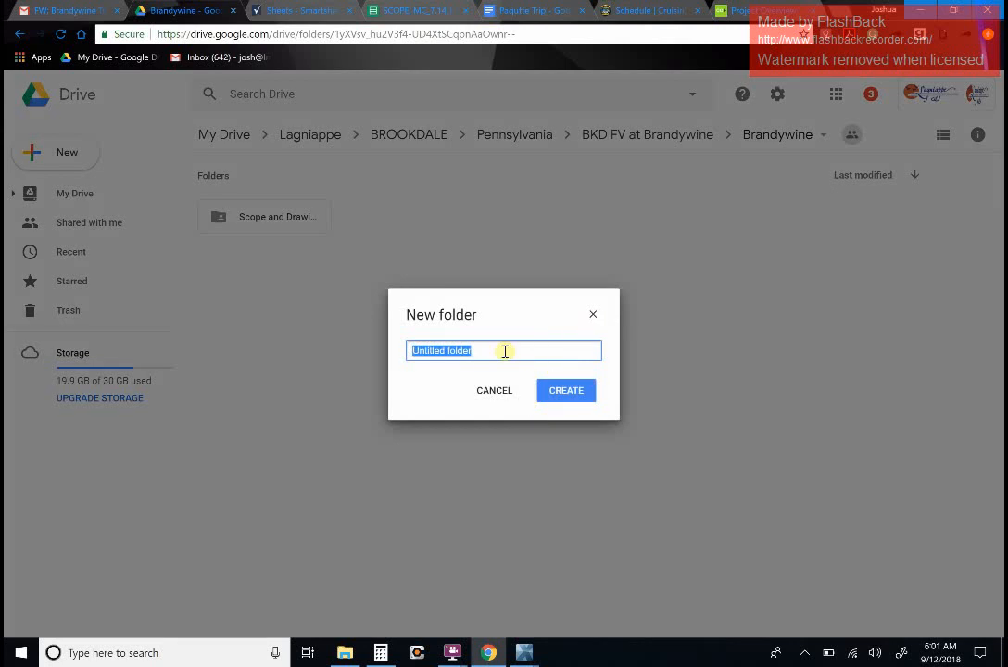
Create a second folder, also named Final Bid, inside Brandywine.
text(Final B)
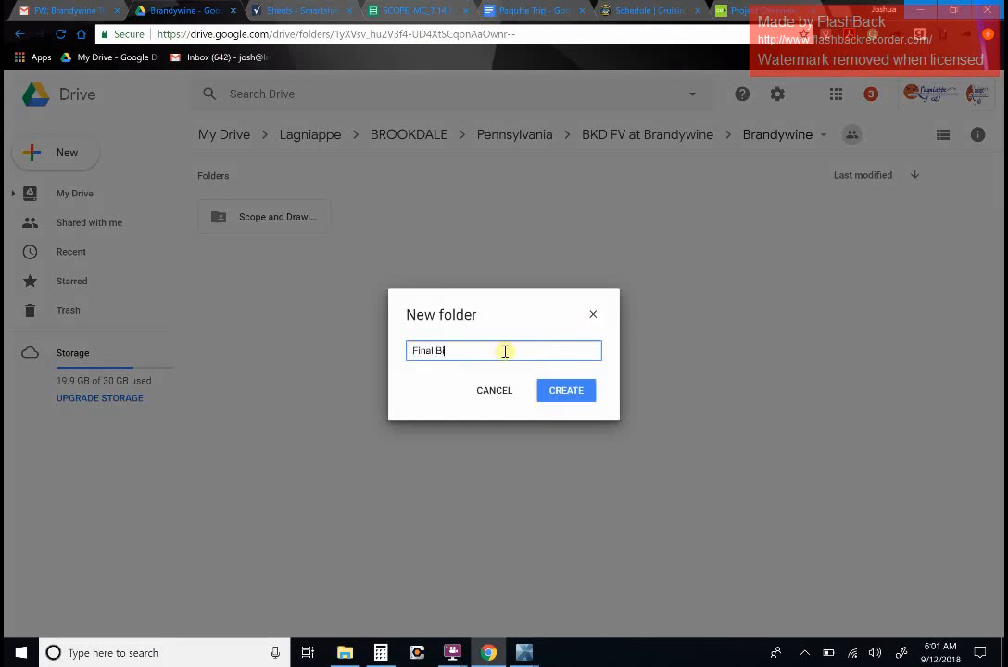
text(id)
click(561, 394)
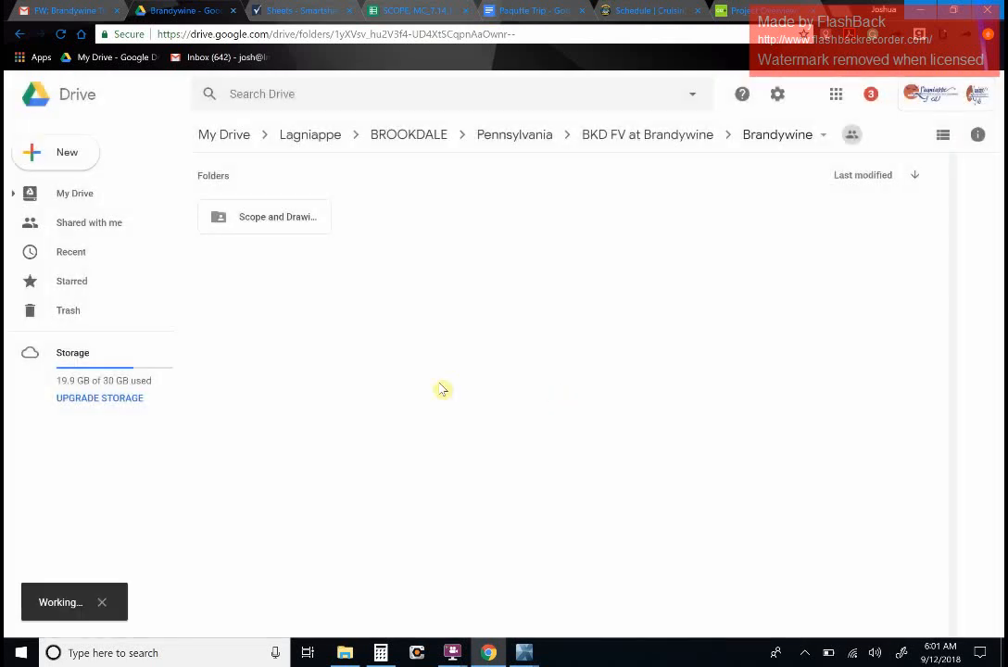
Remove the duplicate Final Bid folder from Brandywine.
click(263, 225)
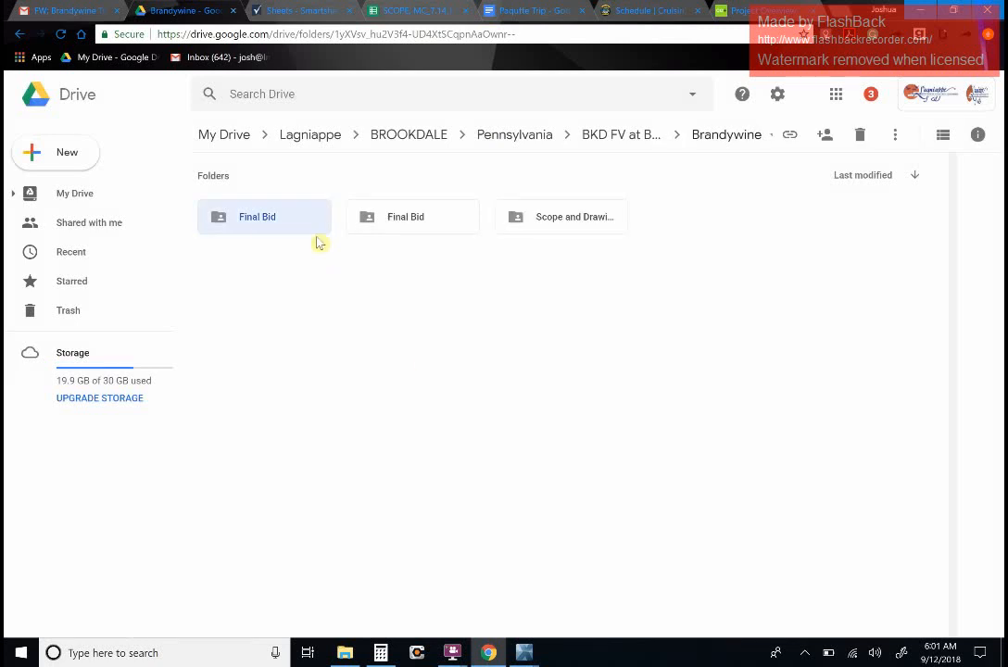
right_click(390, 227)
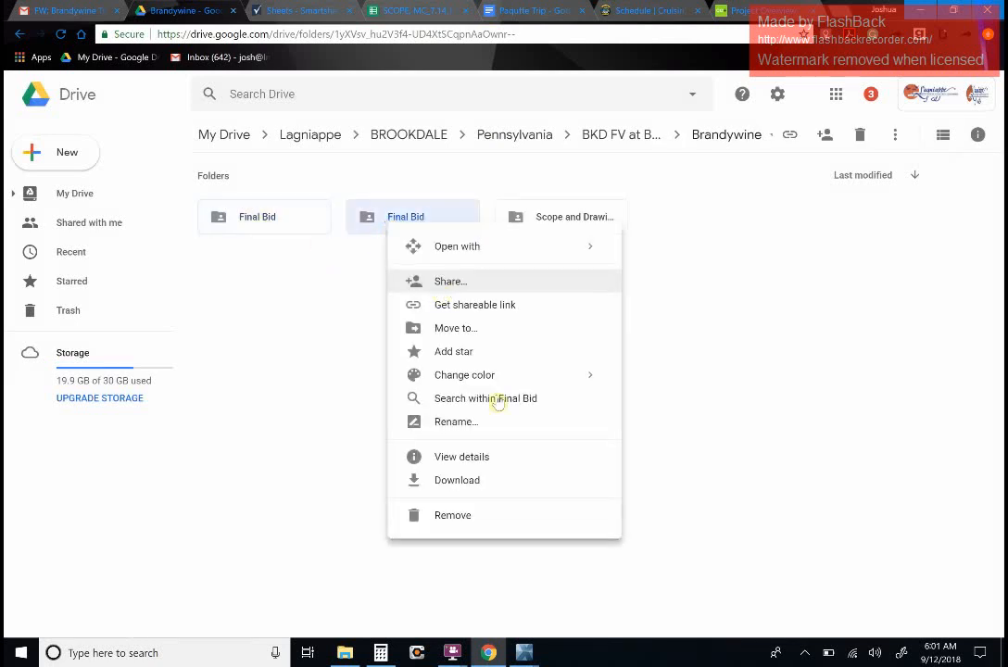
click(486, 516)
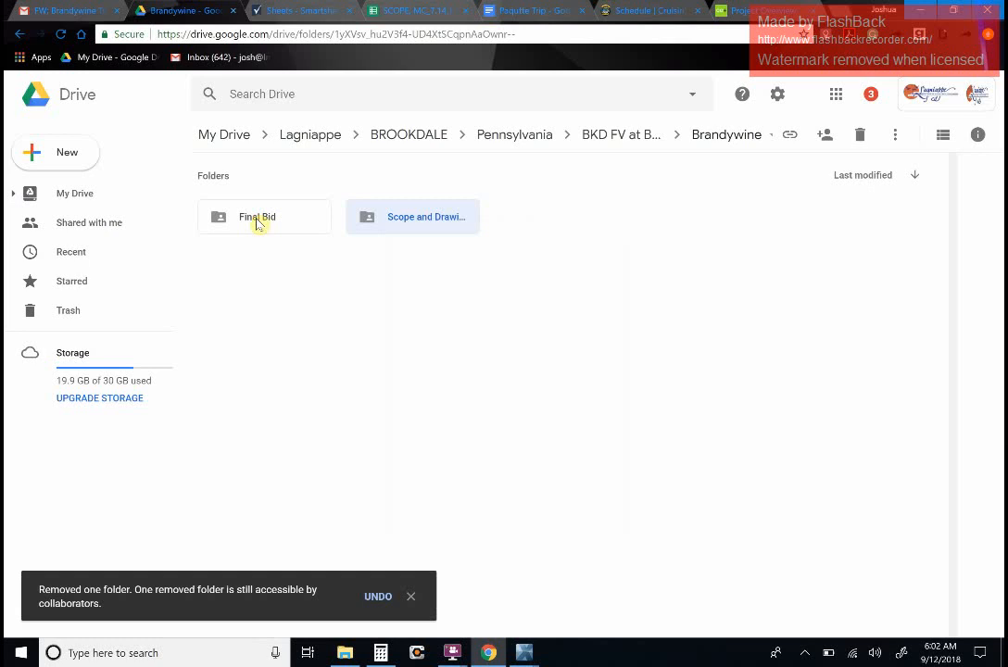
click(259, 224)
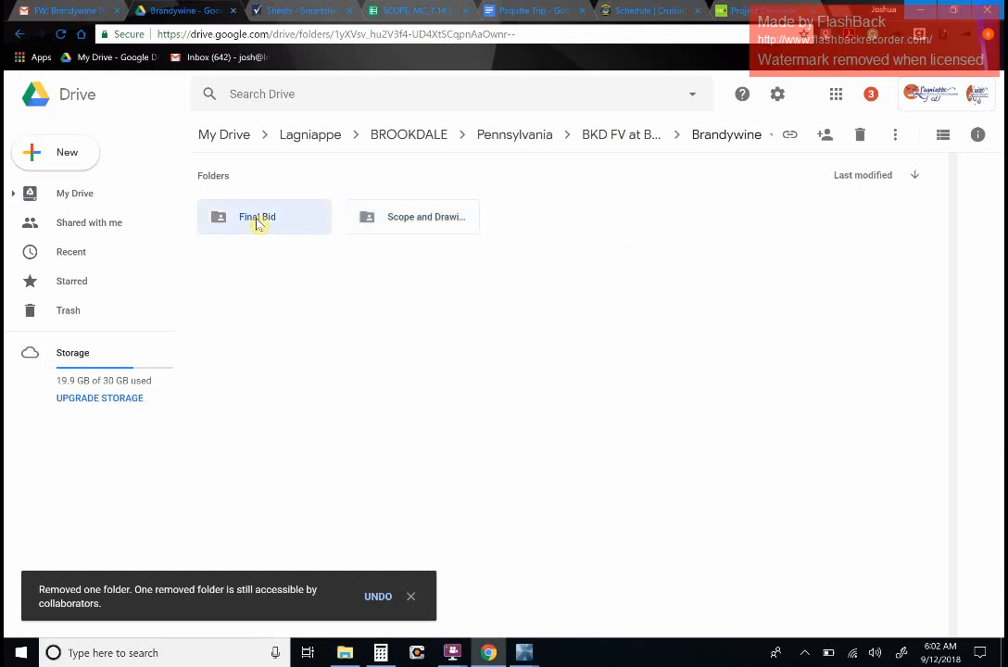
click(416, 220)
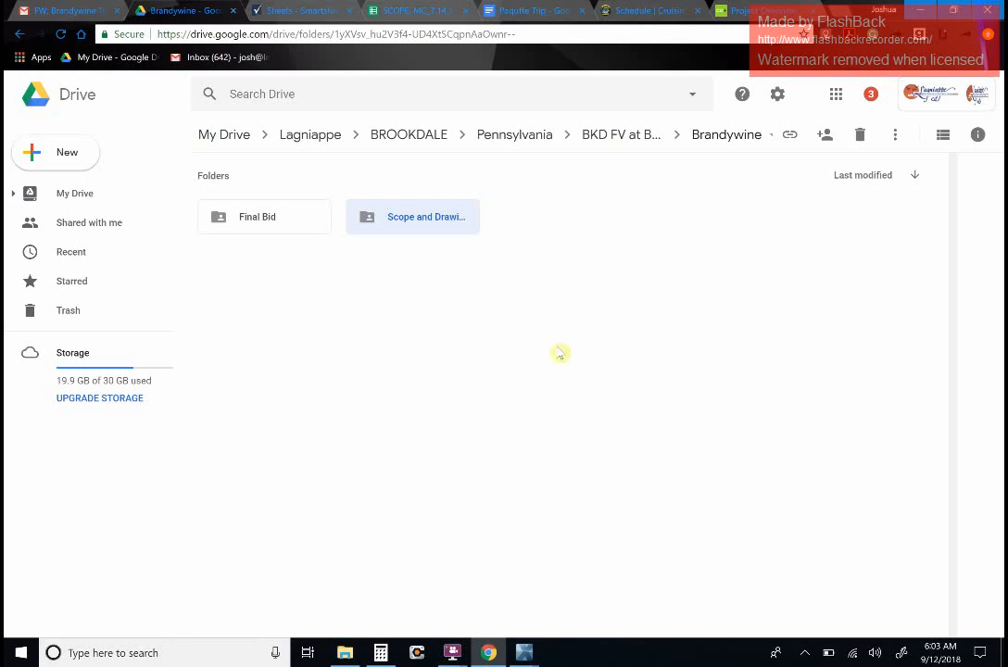
click(804, 650)
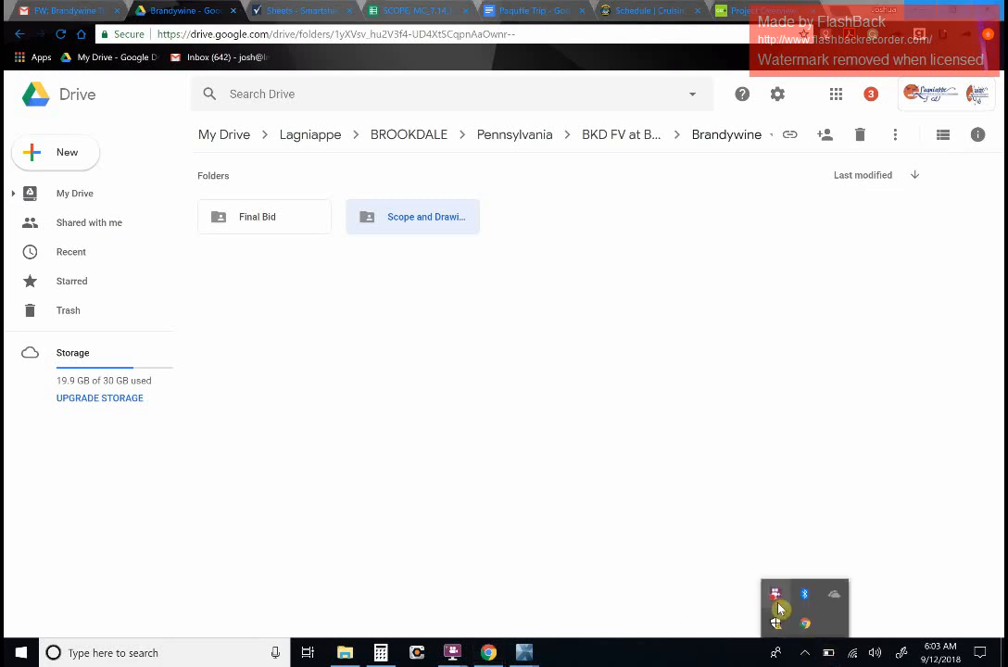
right_click(776, 597)
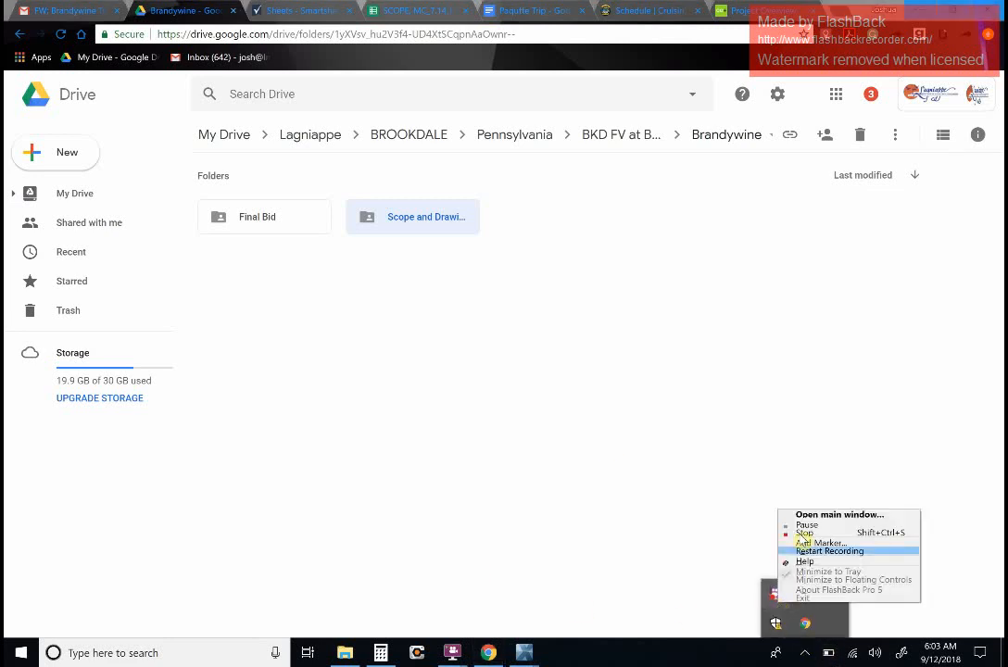